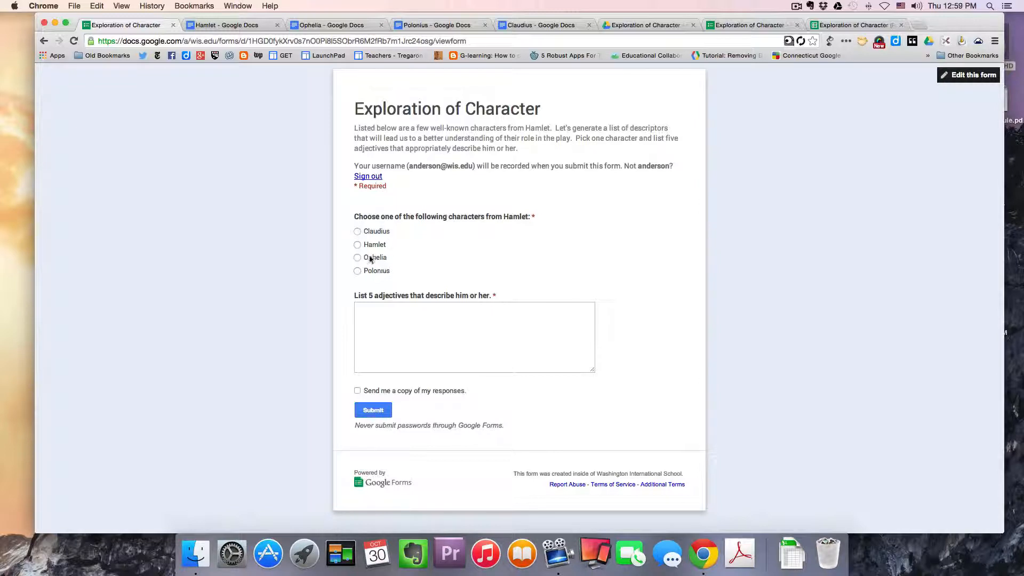
- Browse the Exploration of Character form and the empty Hamlet, Ophelia, Polonius and Claudius documents open in the tabs
left_click(240, 27)
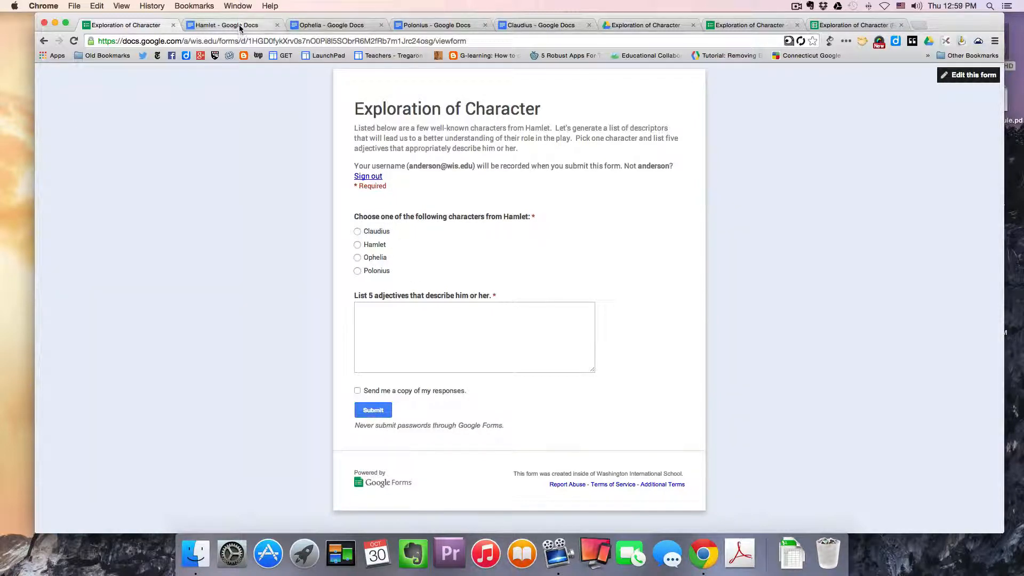
left_click(353, 25)
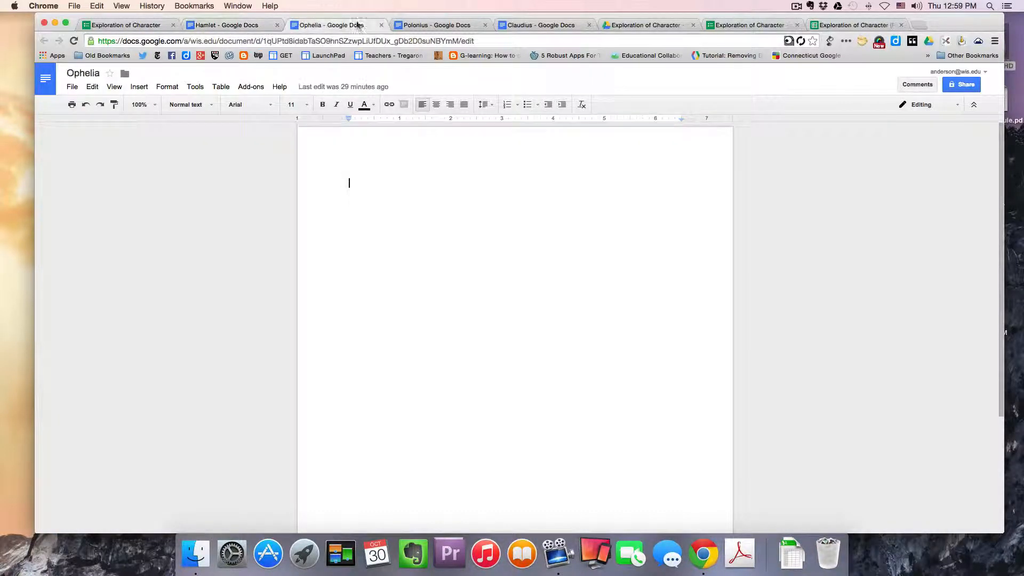
left_click(422, 25)
left_click(528, 25)
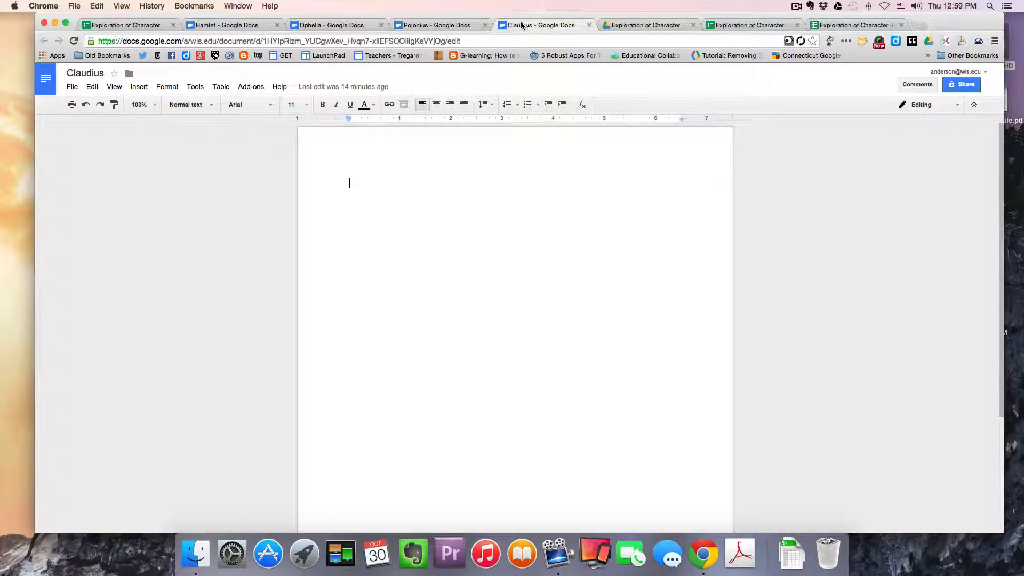
left_click(445, 25)
left_click(356, 25)
left_click(264, 25)
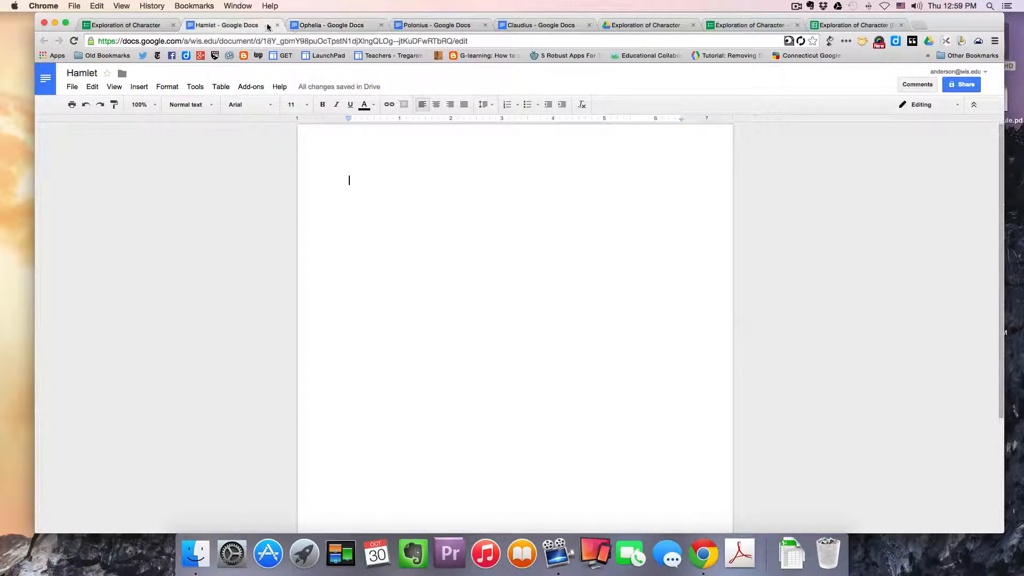
left_click(330, 25)
left_click(434, 25)
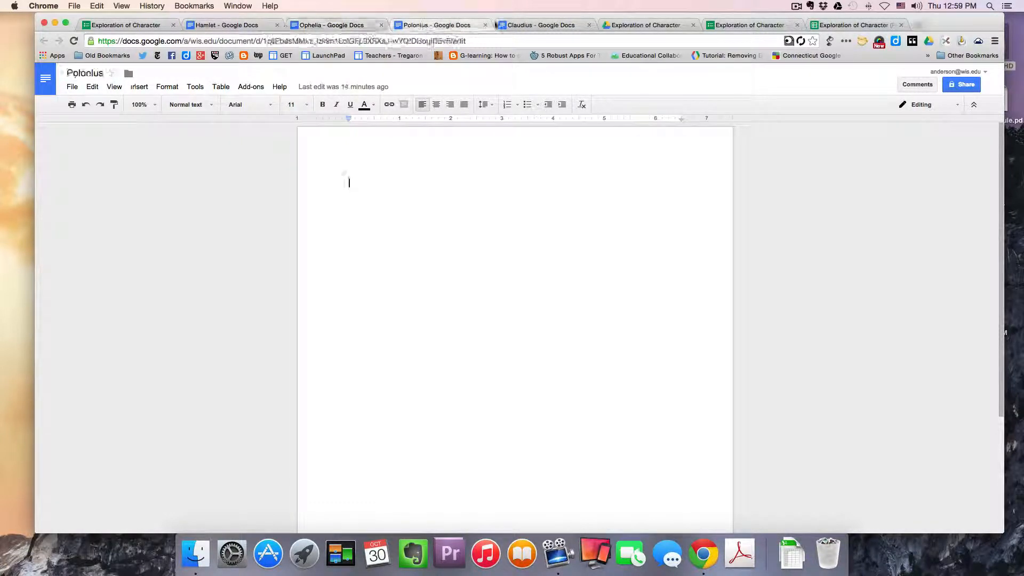
left_click(519, 26)
left_click(435, 25)
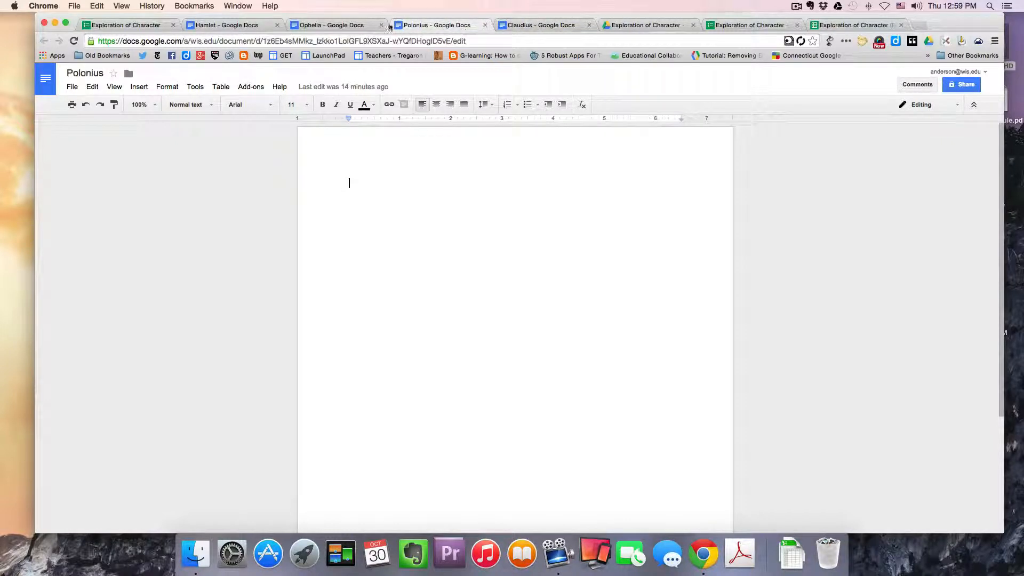
left_click(338, 26)
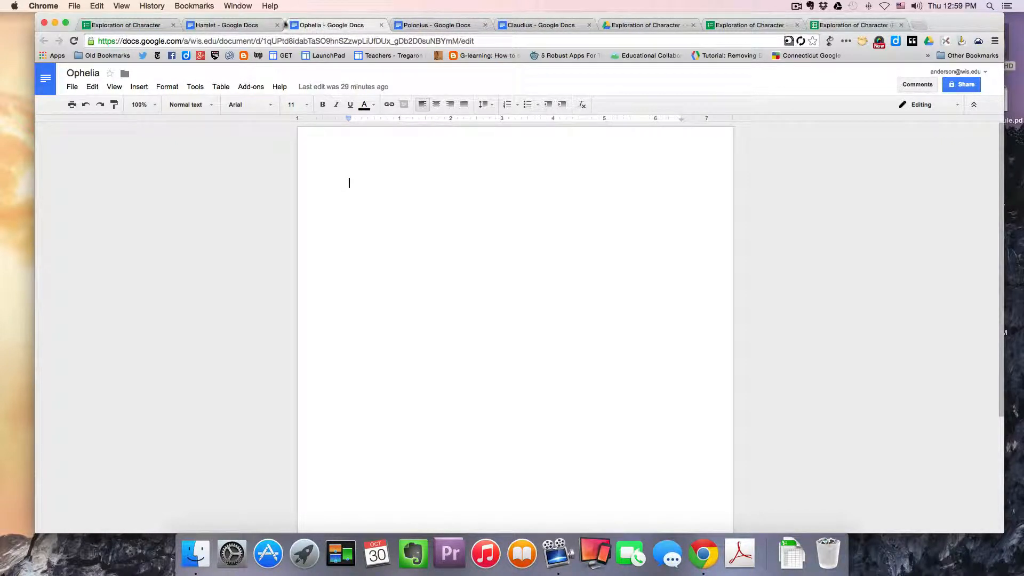
left_click(255, 25)
left_click(320, 25)
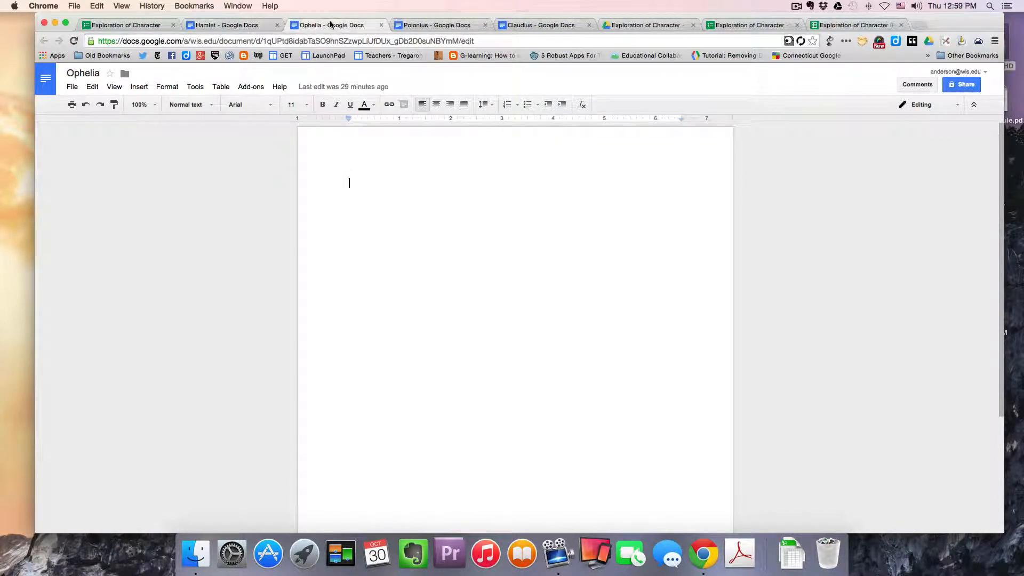
left_click(433, 24)
left_click(531, 25)
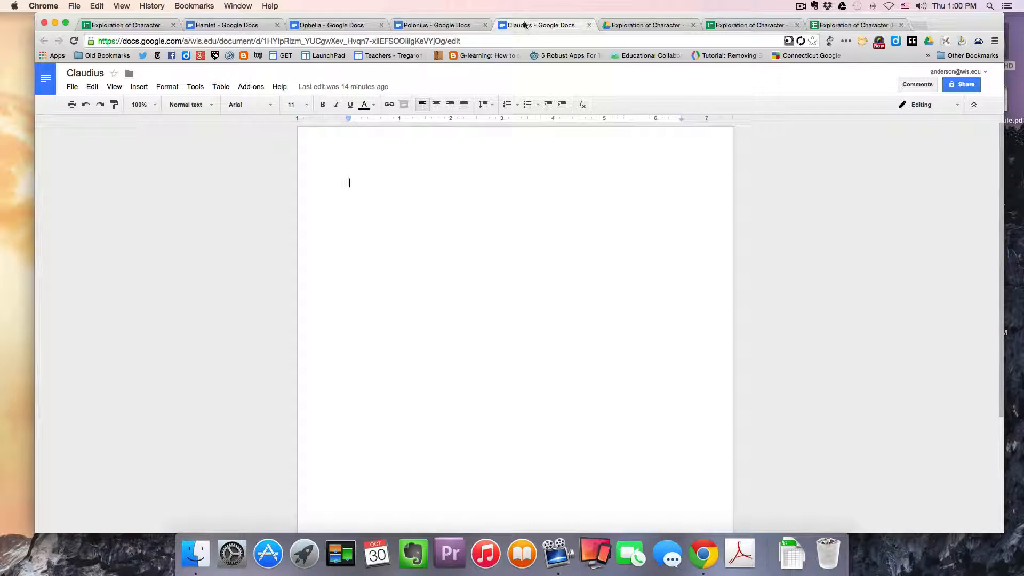
left_click(126, 26)
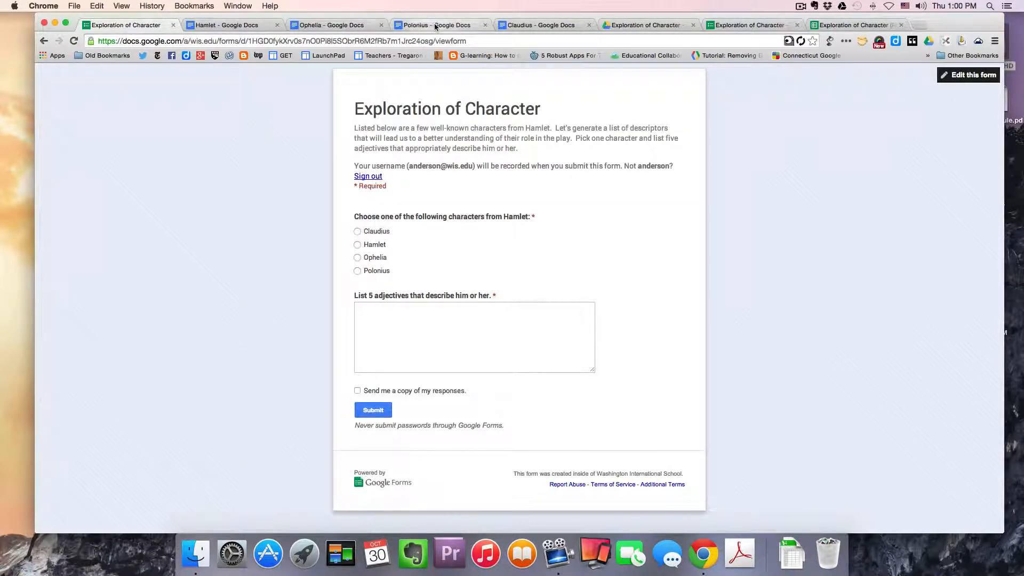
- Review the Exploration of Character Drive folder, the Hamlet document, the form editor and its docAppender add-on menu
left_click_drag(616, 15, 587, 17)
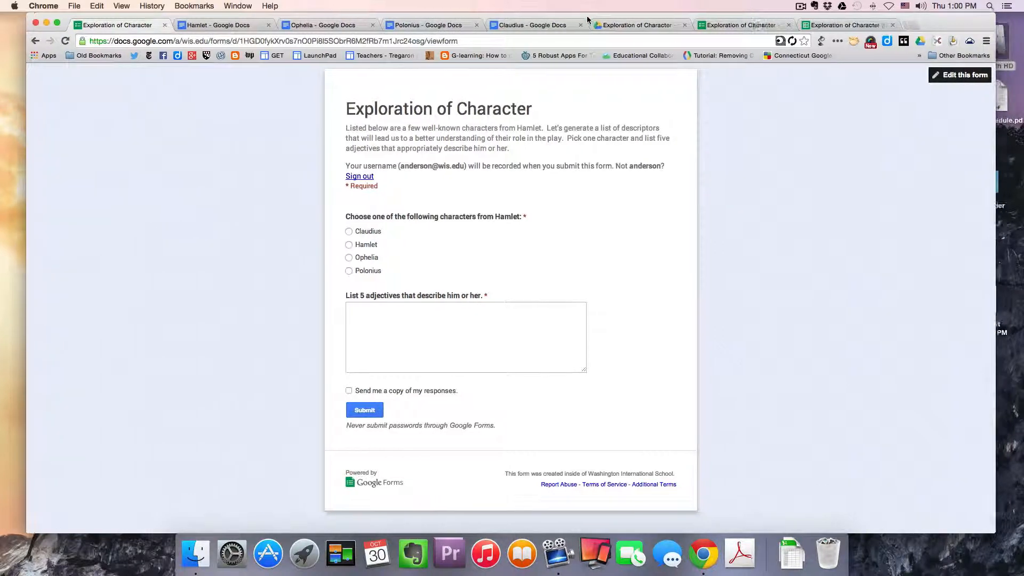
left_click(604, 28)
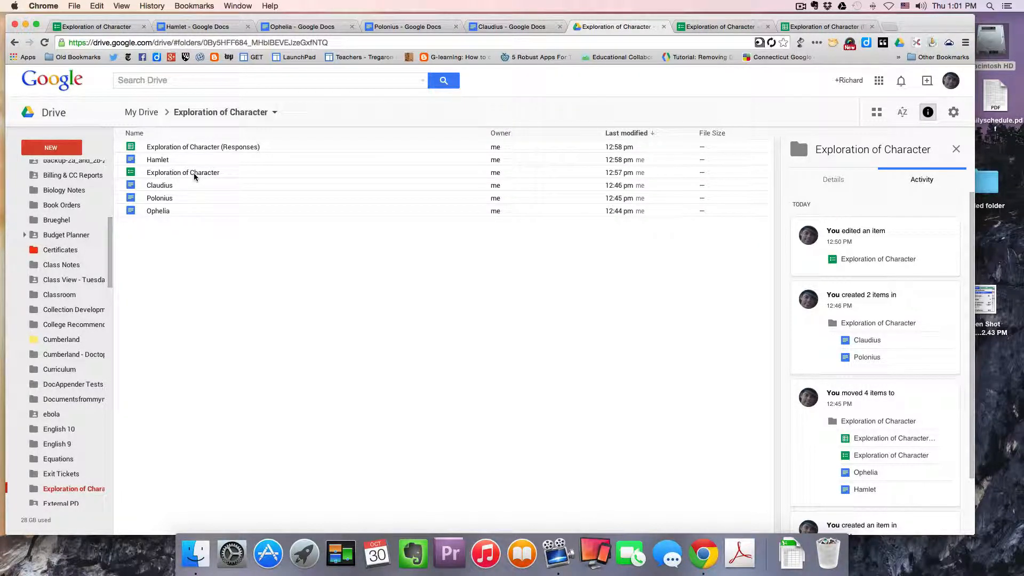
left_click(209, 26)
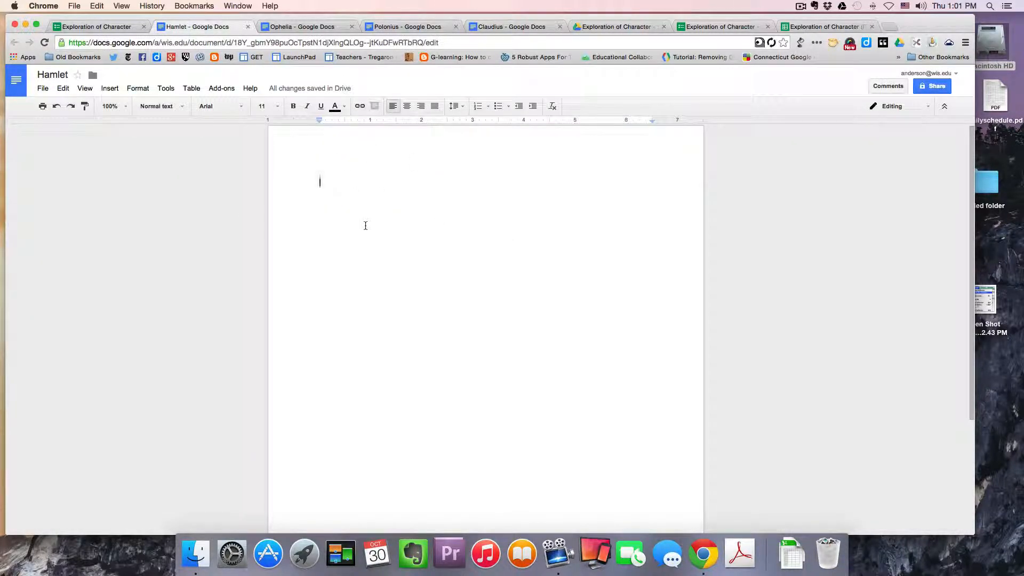
left_click(717, 27)
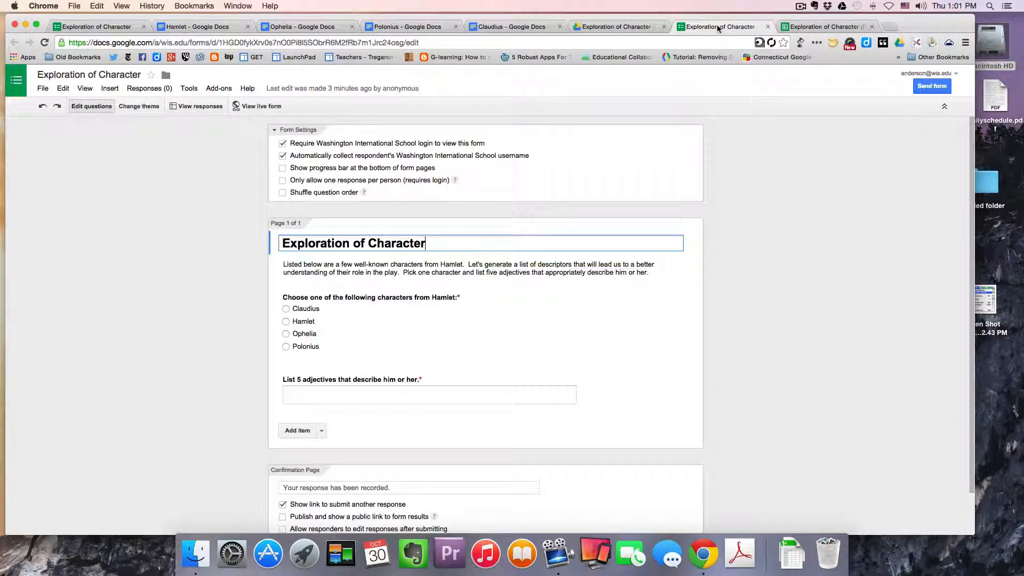
scroll(735, 243, "down", 2)
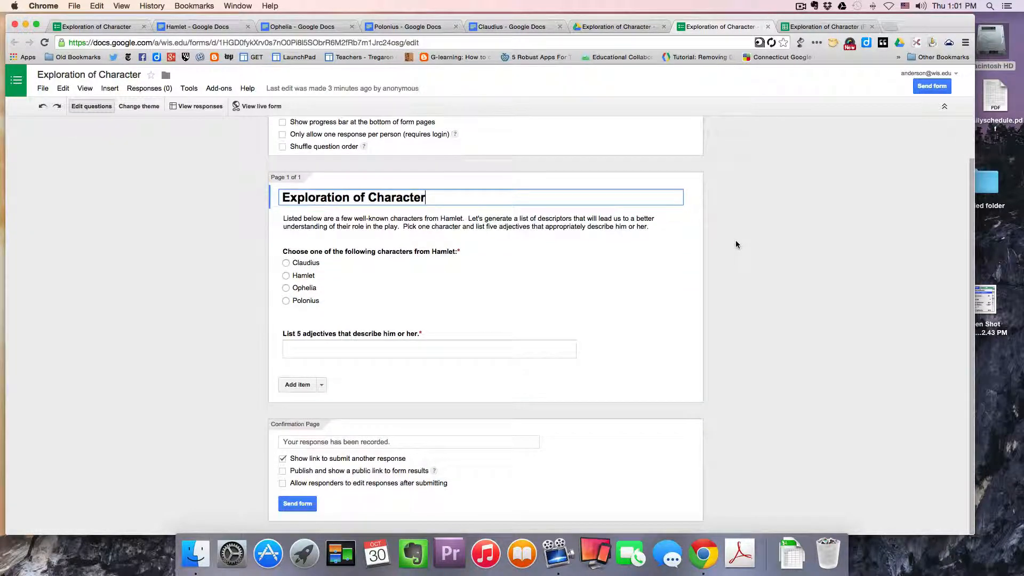
scroll(736, 245, "up", 2)
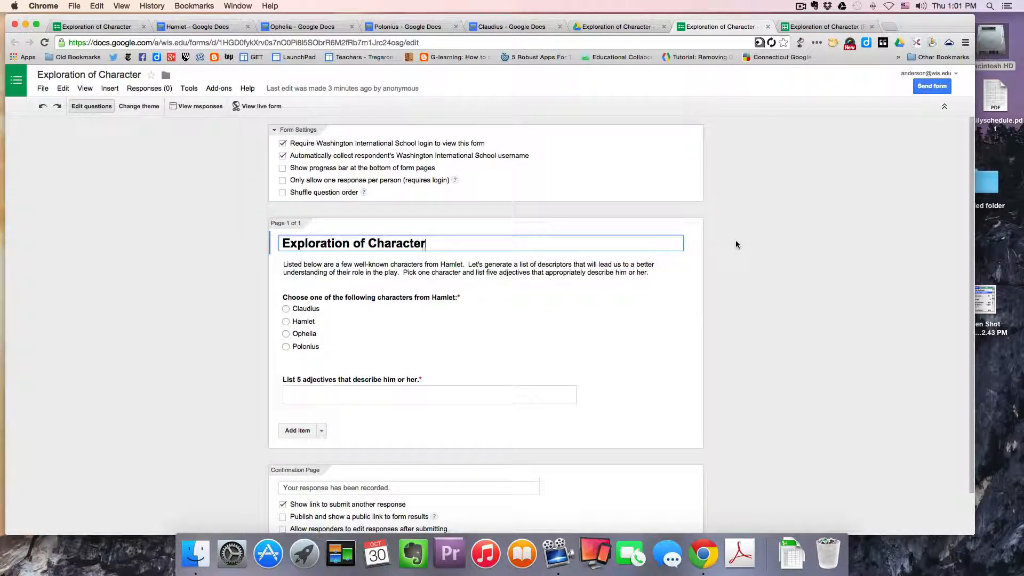
left_click(219, 89)
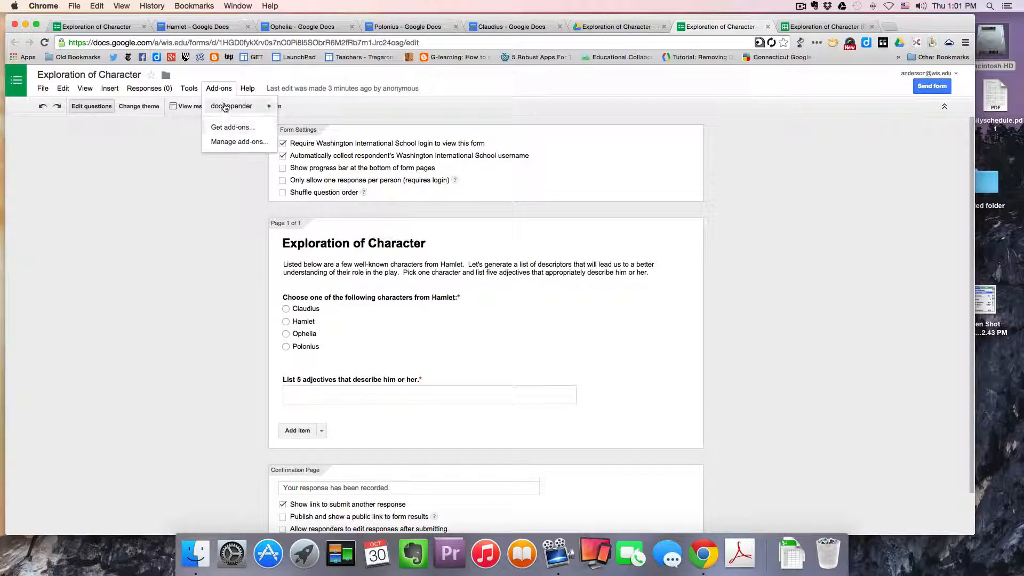
mouse_move(225, 108)
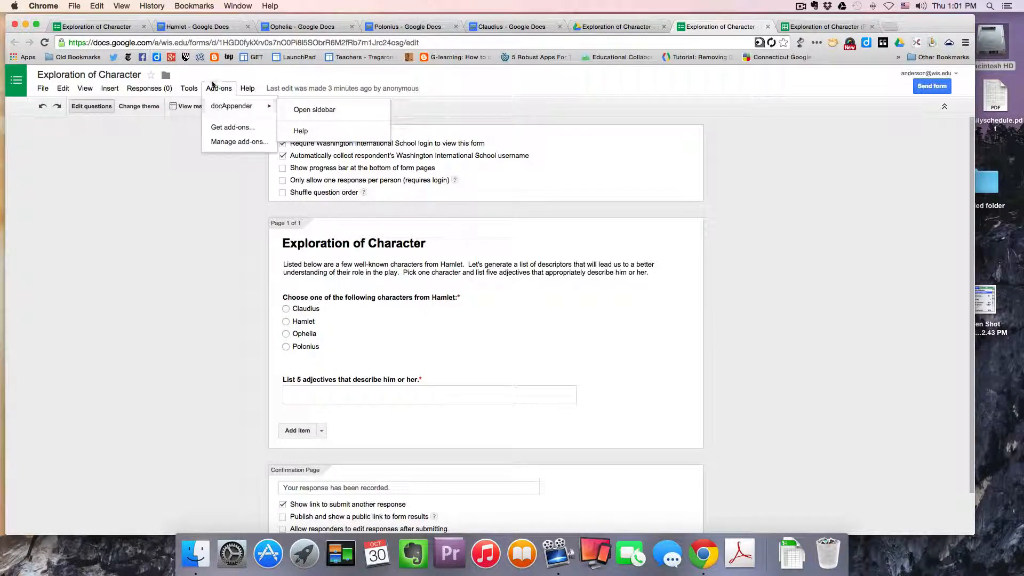
left_click(449, 78)
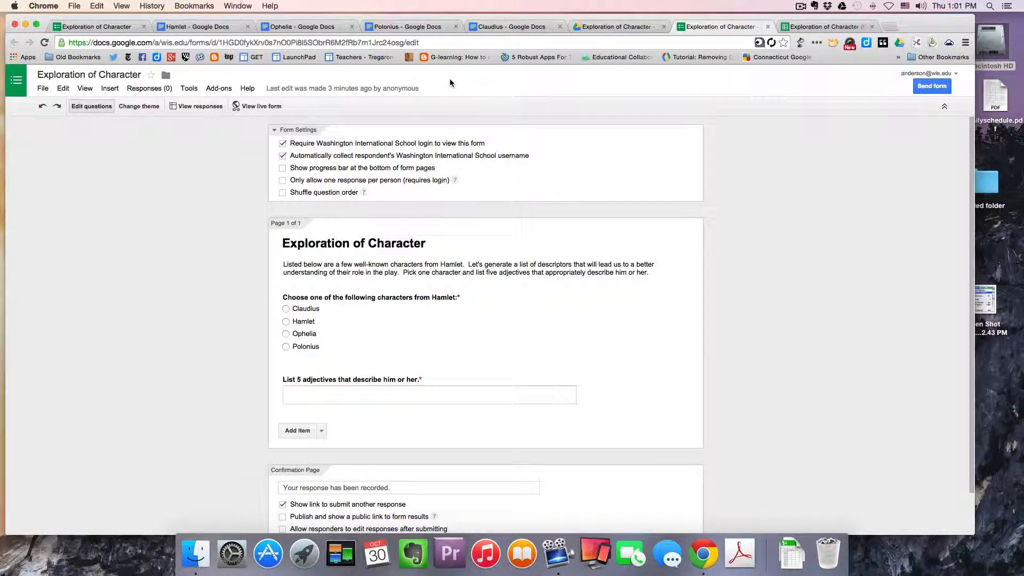
- Delete the existing response row from the Exploration of Character (Responses) spreadsheet
left_click(830, 28)
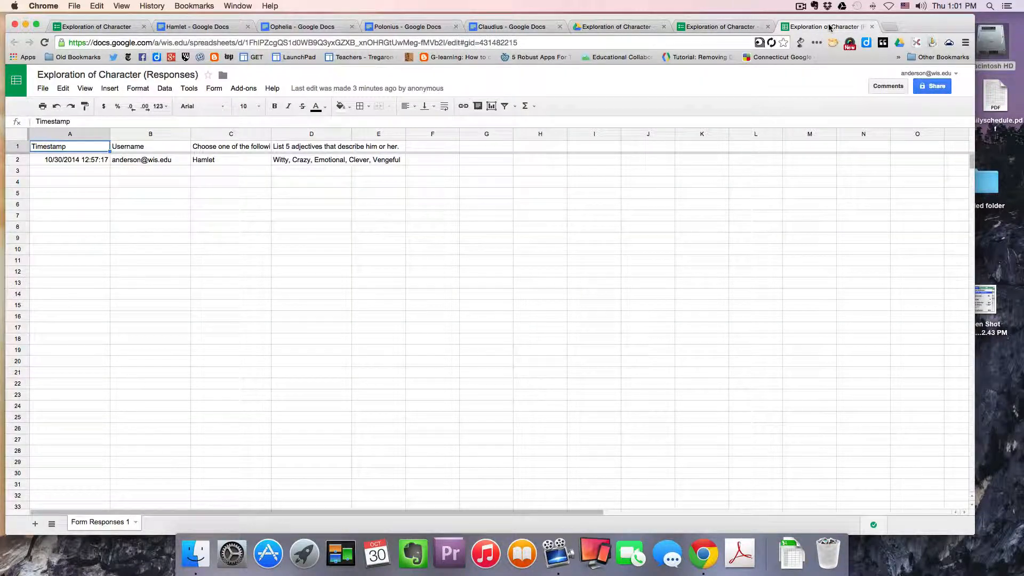
left_click(20, 161)
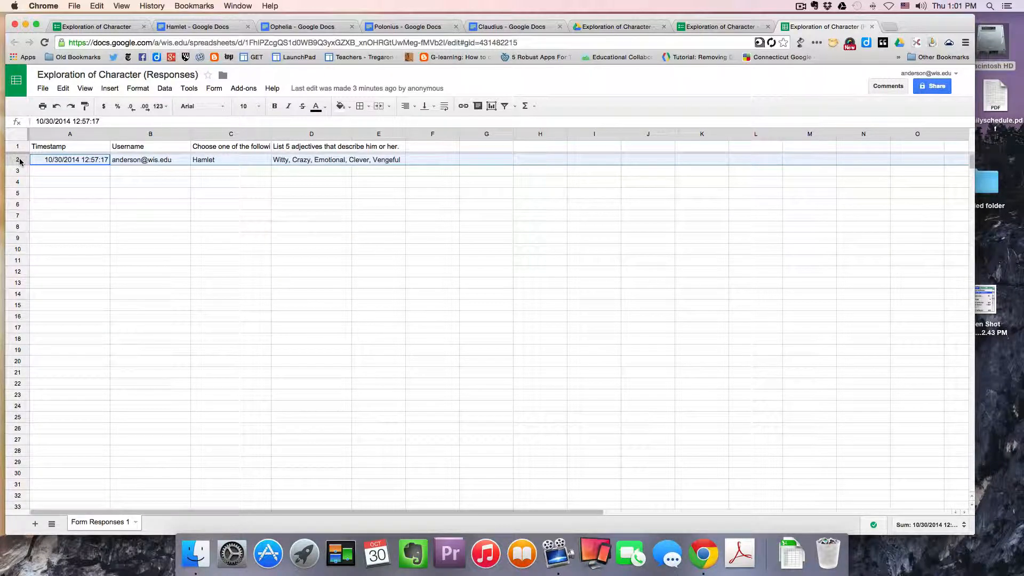
right_click(21, 160)
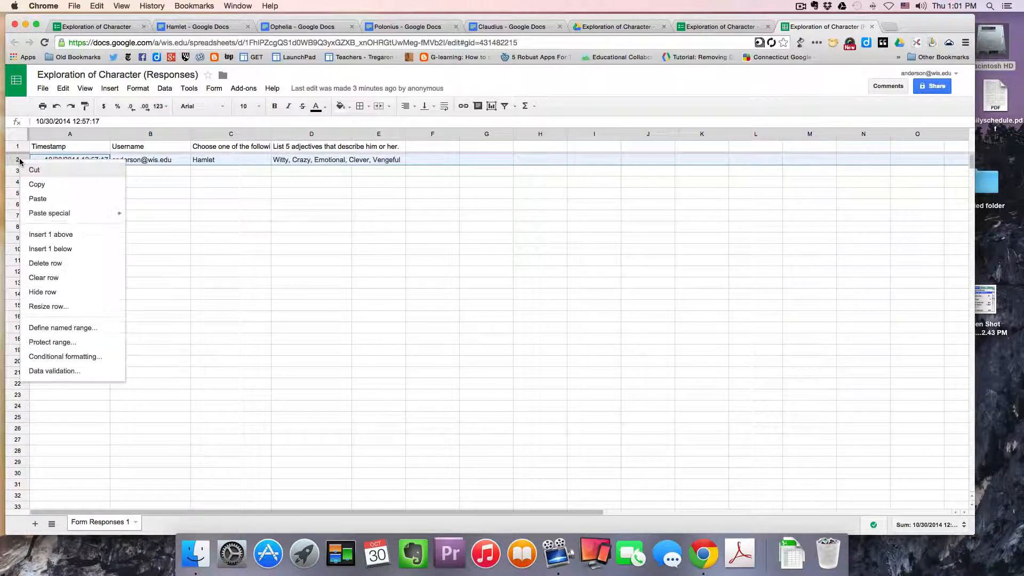
left_click(58, 263)
left_click(56, 174)
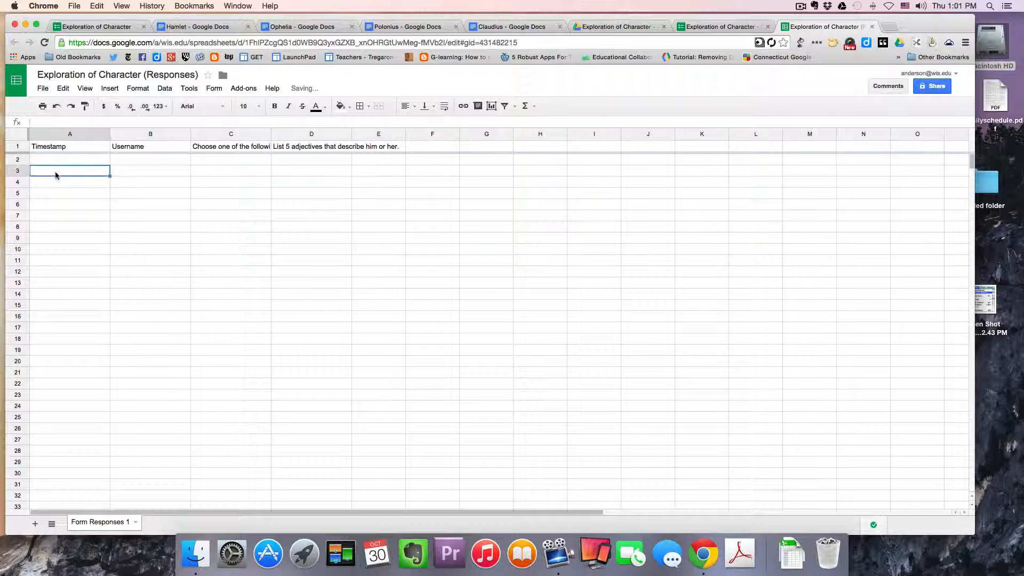
left_click(16, 160)
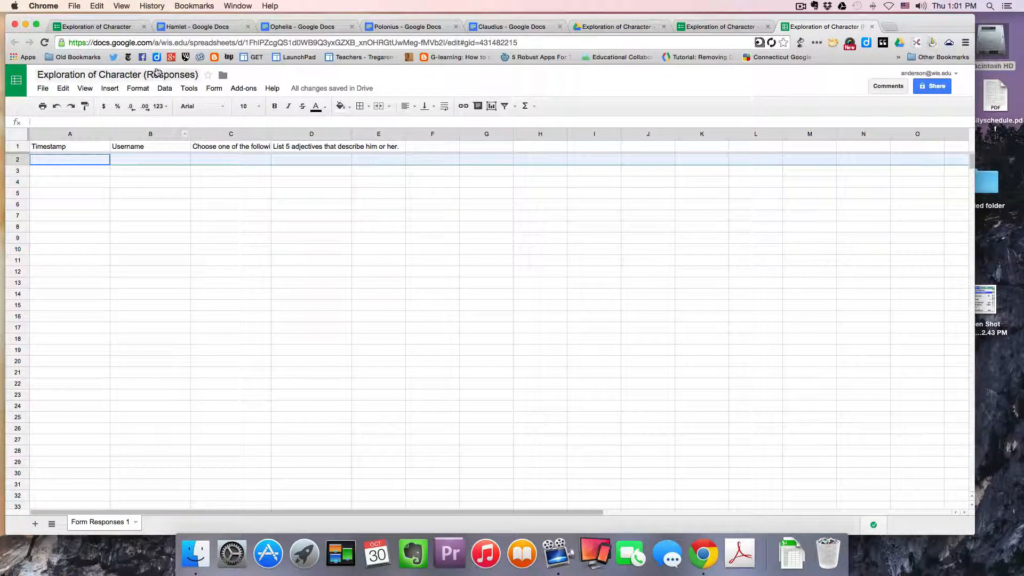
- Submit the form choosing Hamlet and listing the adjectives "Witty, Clever, Crazy, Vengeful, Emotional"
left_click(117, 26)
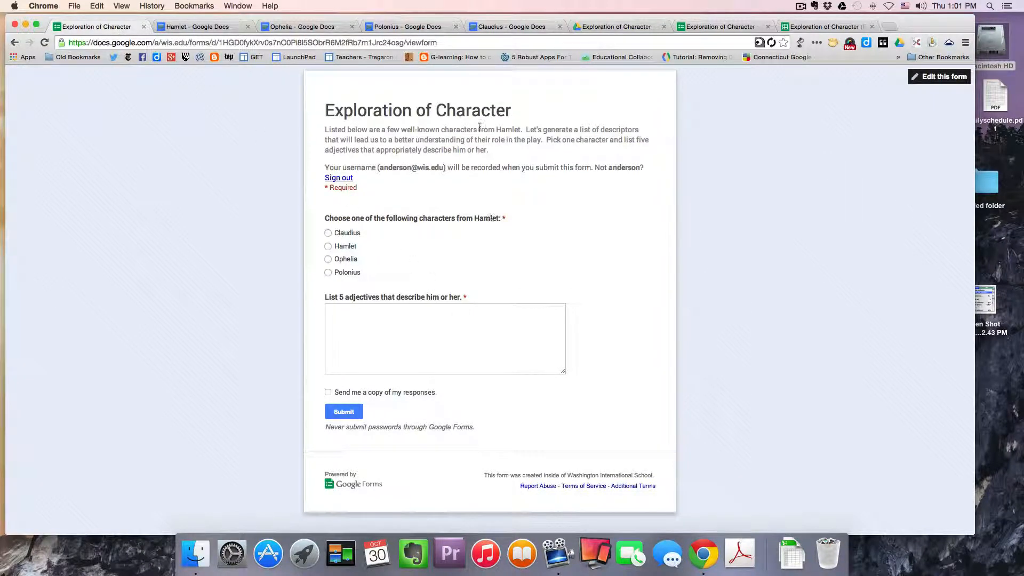
left_click(328, 246)
left_click(356, 310)
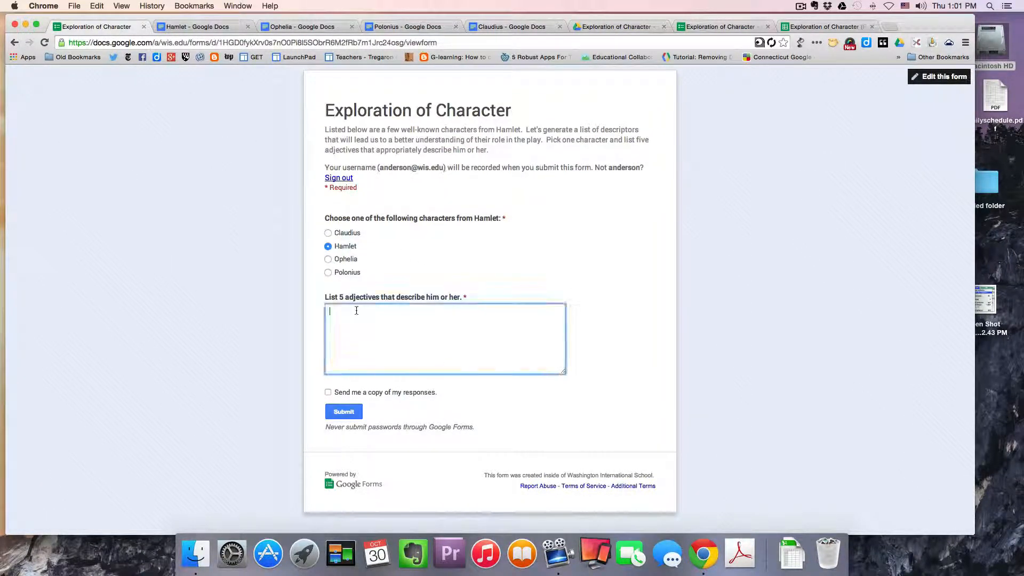
type("Witty, Clever, Crazy, Veng")
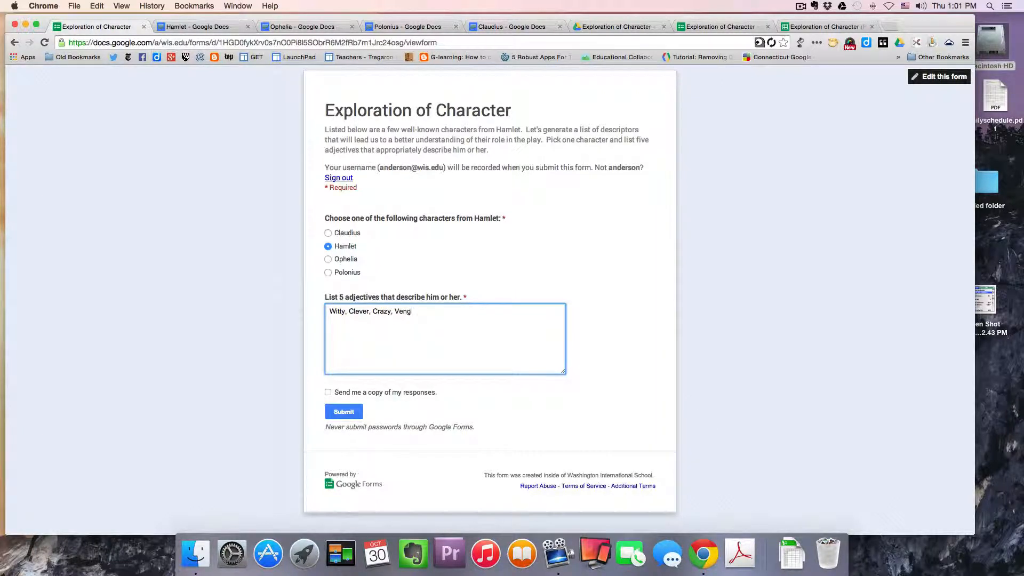
type("eful, Emoti")
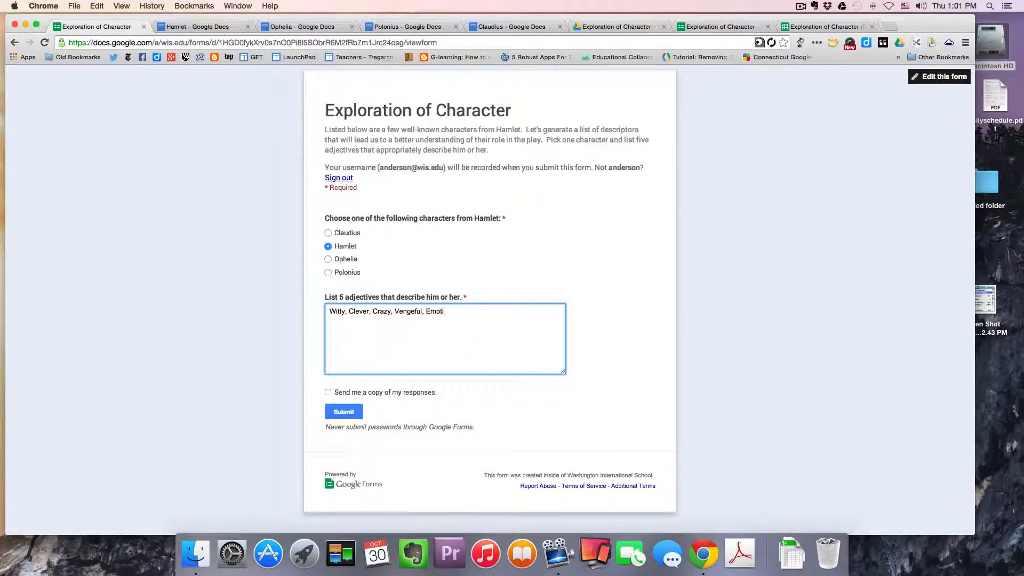
type("onal")
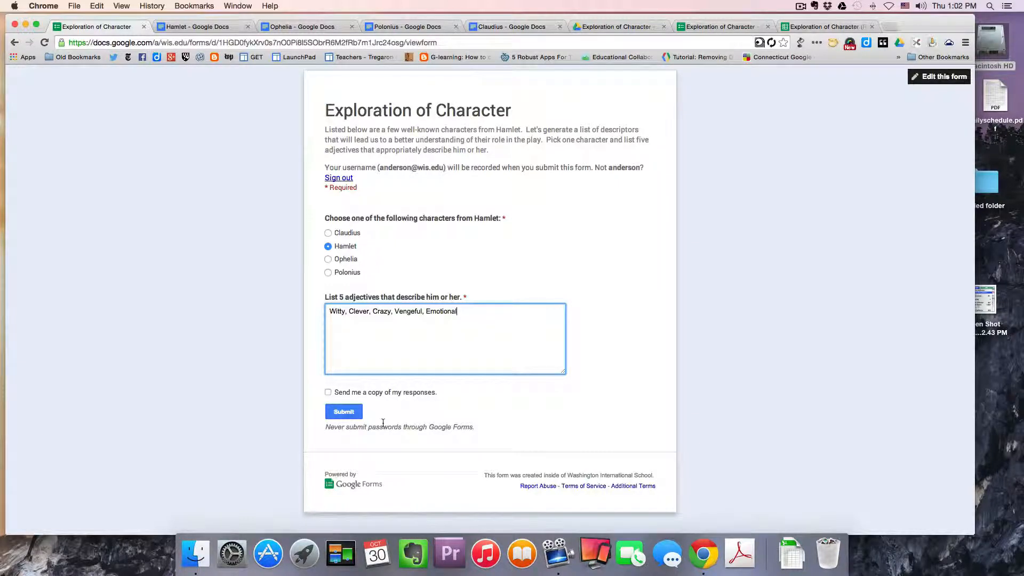
left_click(344, 413)
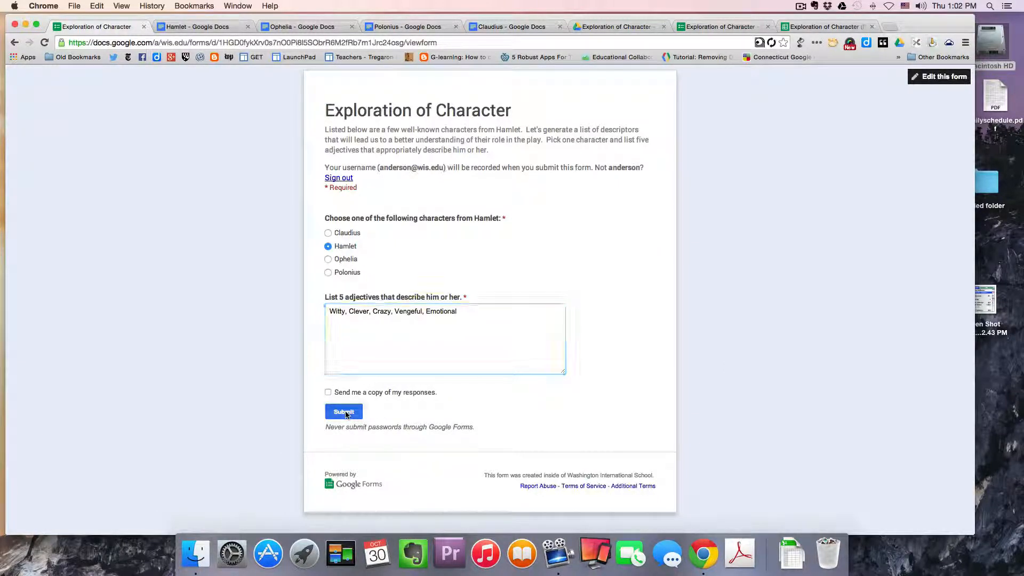
- Check the Hamlet document, the Drive folder and the form editor after the submission
left_click(219, 28)
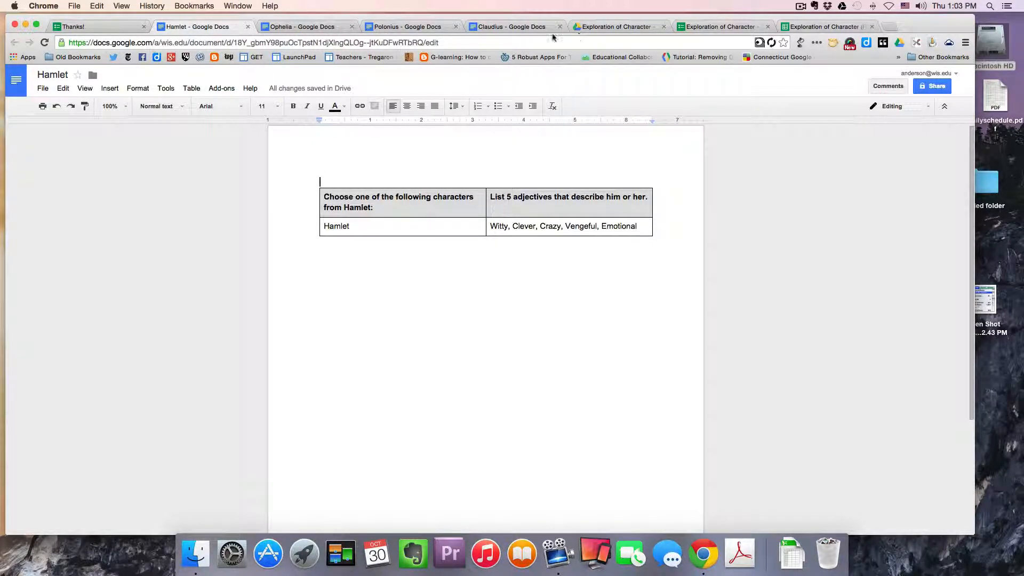
left_click(601, 28)
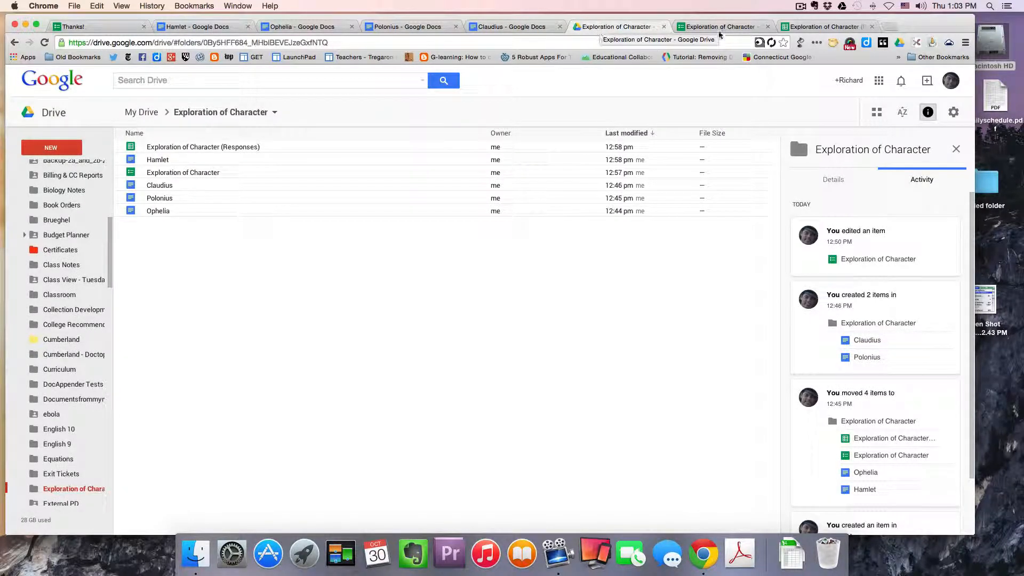
left_click(712, 27)
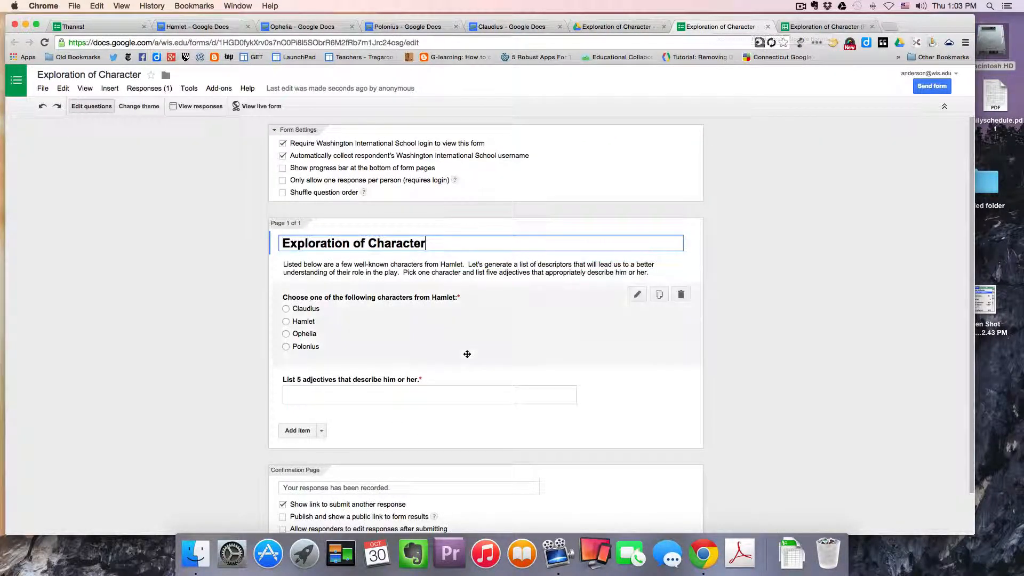
scroll(467, 354, "down", 1)
scroll(467, 354, "down", 1)
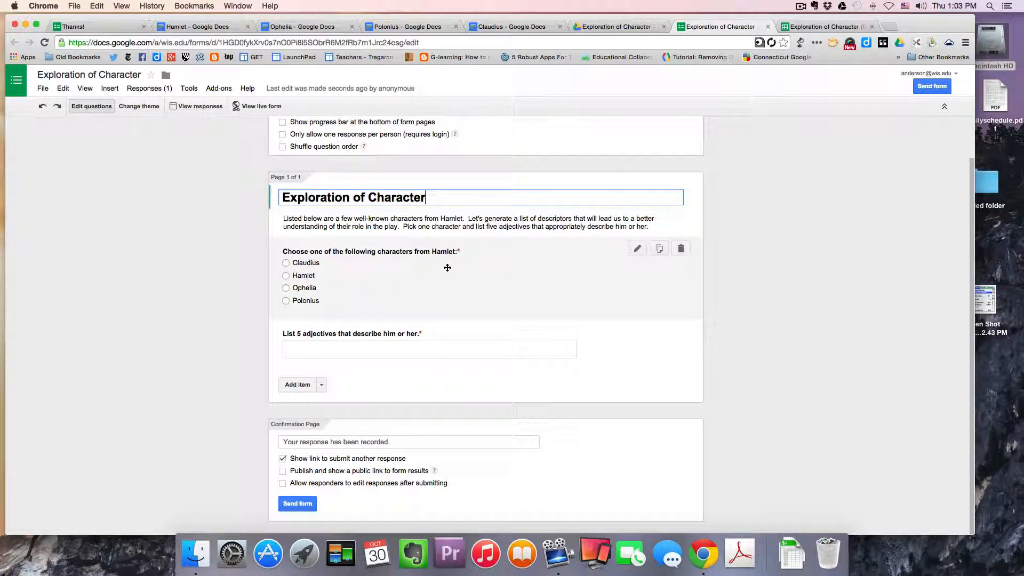
- Open the docAppender sidebar and keep Exploration of Character as the target Doc folder, moving to the next setup step
left_click(219, 89)
mouse_move(235, 107)
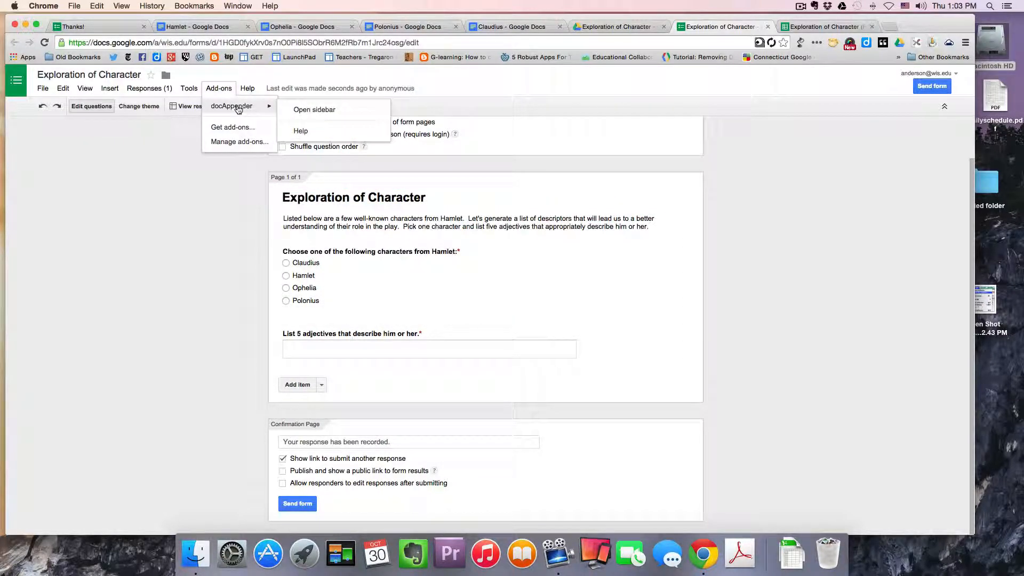
left_click(305, 108)
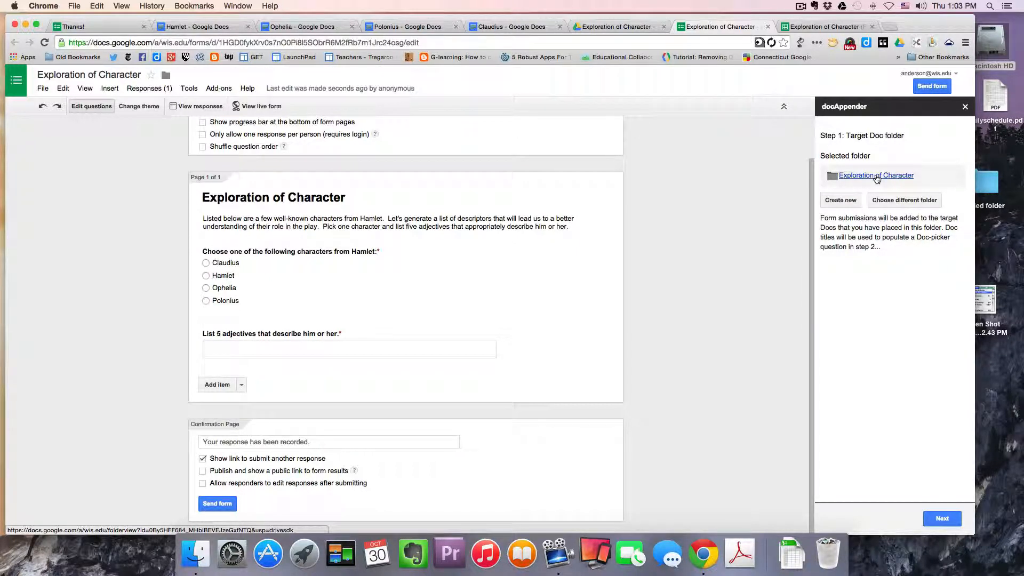
left_click(941, 520)
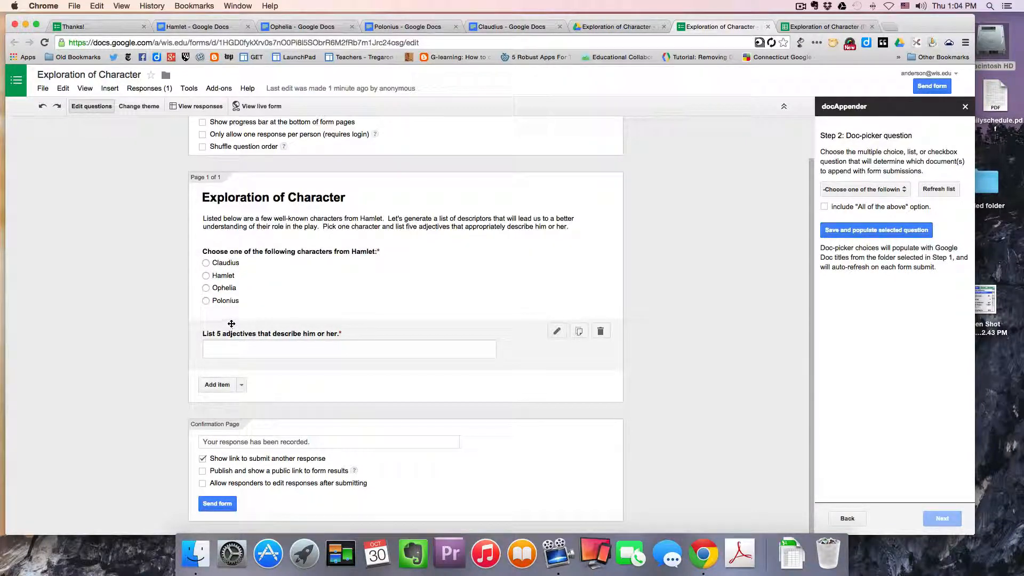
- Pick the character-choice question as the doc-picker question, save and populate it, and continue
left_click(909, 191)
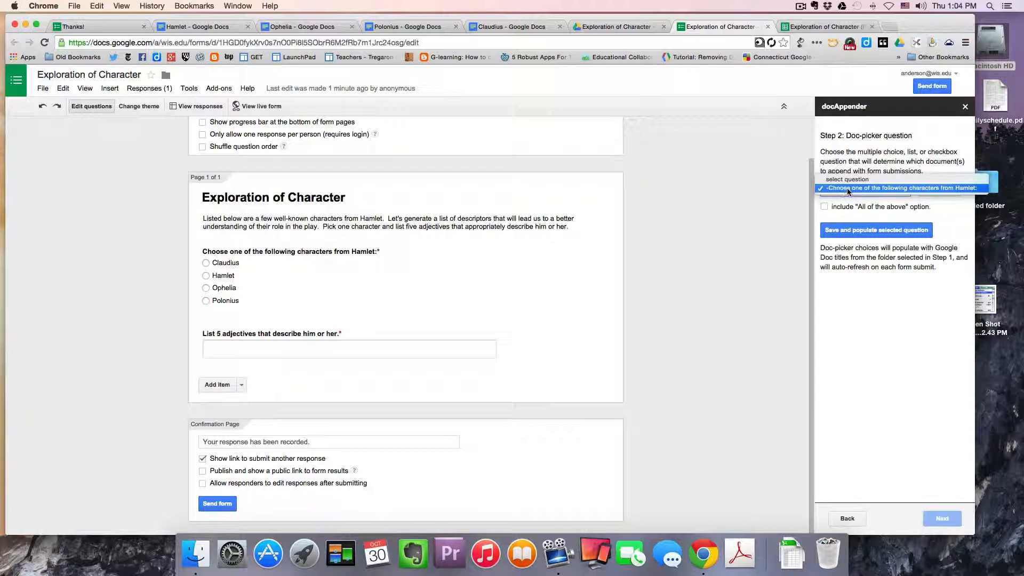
left_click(874, 191)
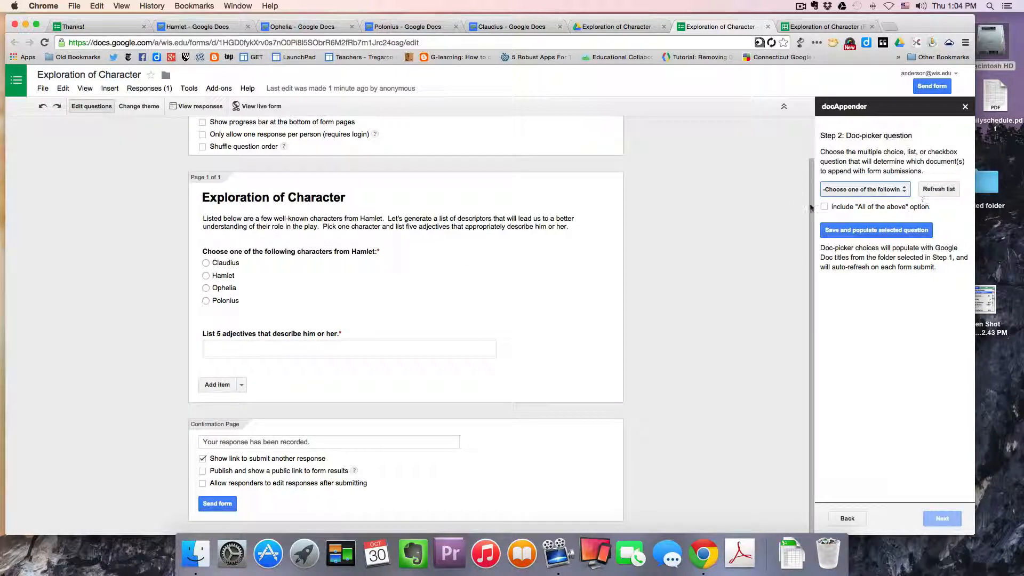
left_click(885, 233)
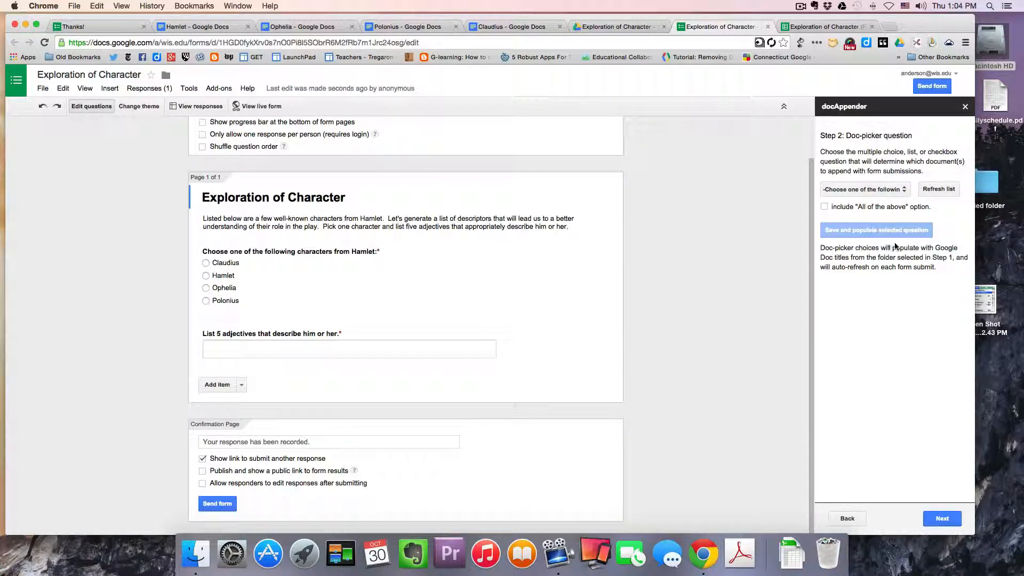
left_click(944, 518)
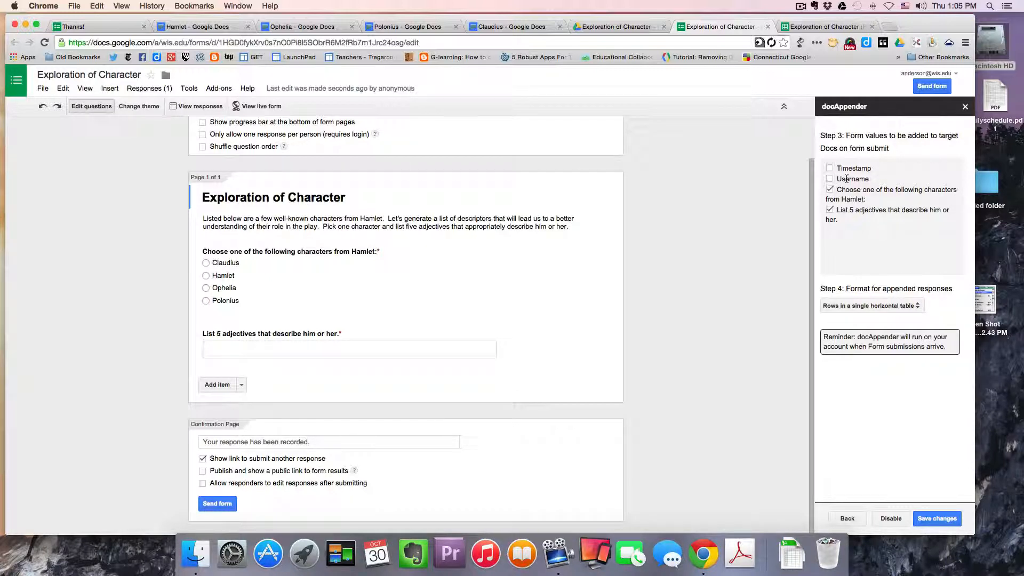
- Set the append format to rows in a single horizontal table and save the docAppender settings
left_click(921, 306)
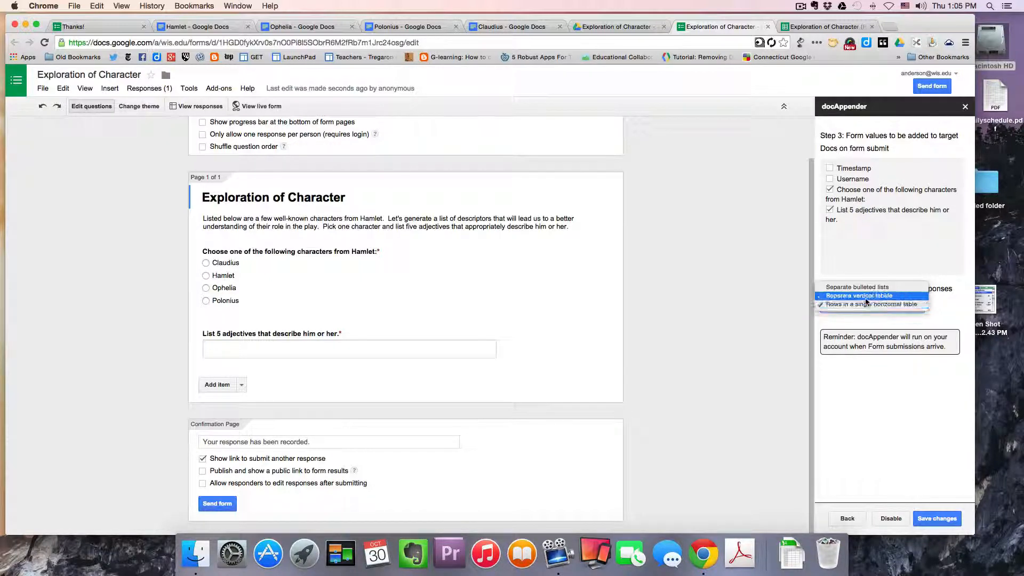
left_click(880, 305)
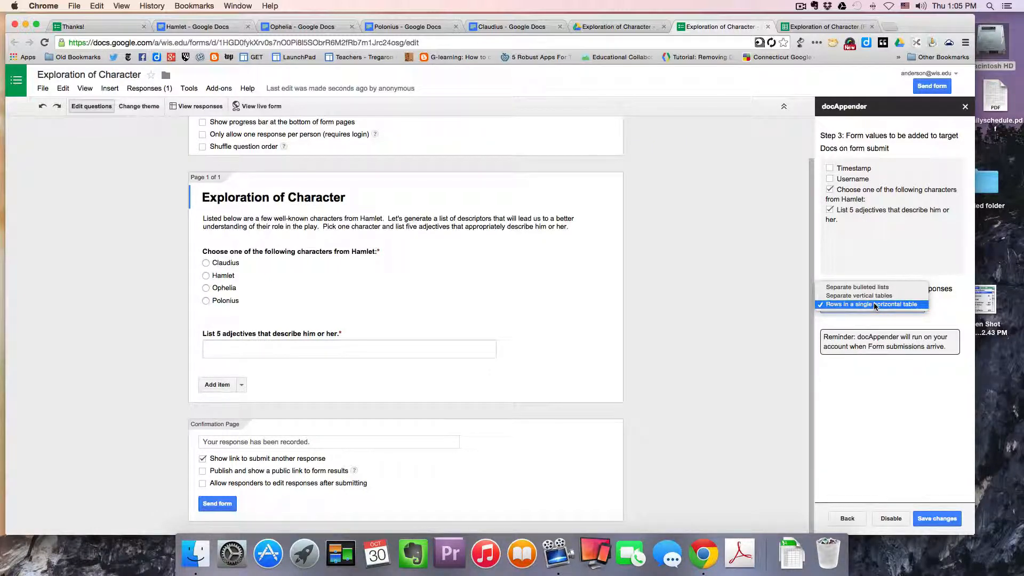
left_click(874, 304)
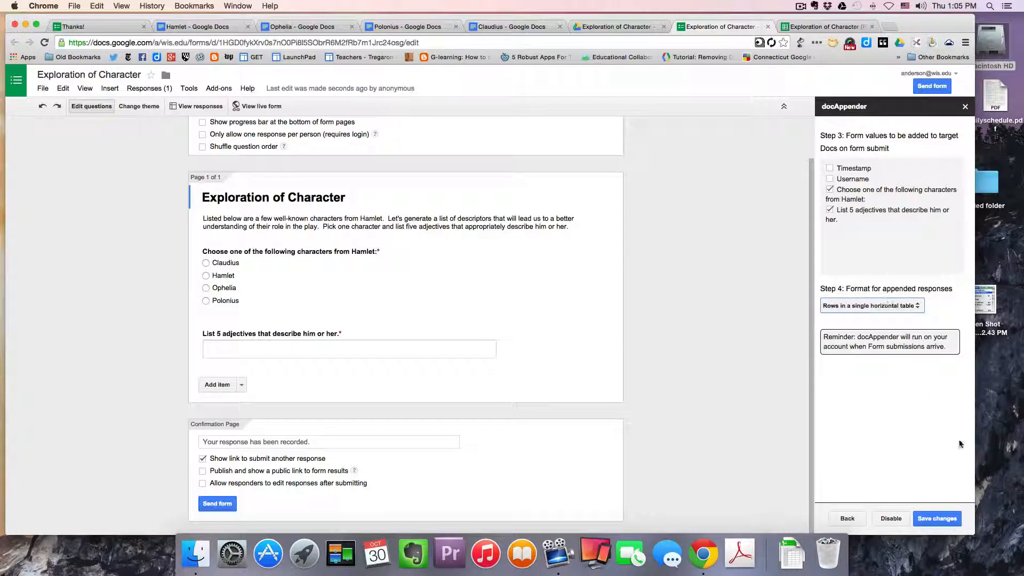
left_click(940, 518)
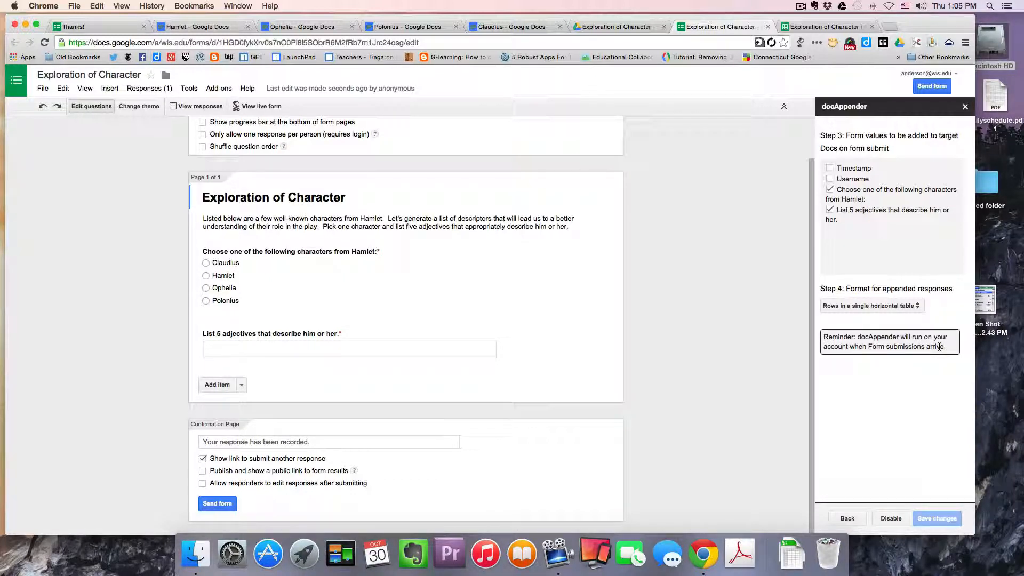
- Check the Hamlet document's appended table, then open a fresh form response from the confirmation page
left_click(301, 29)
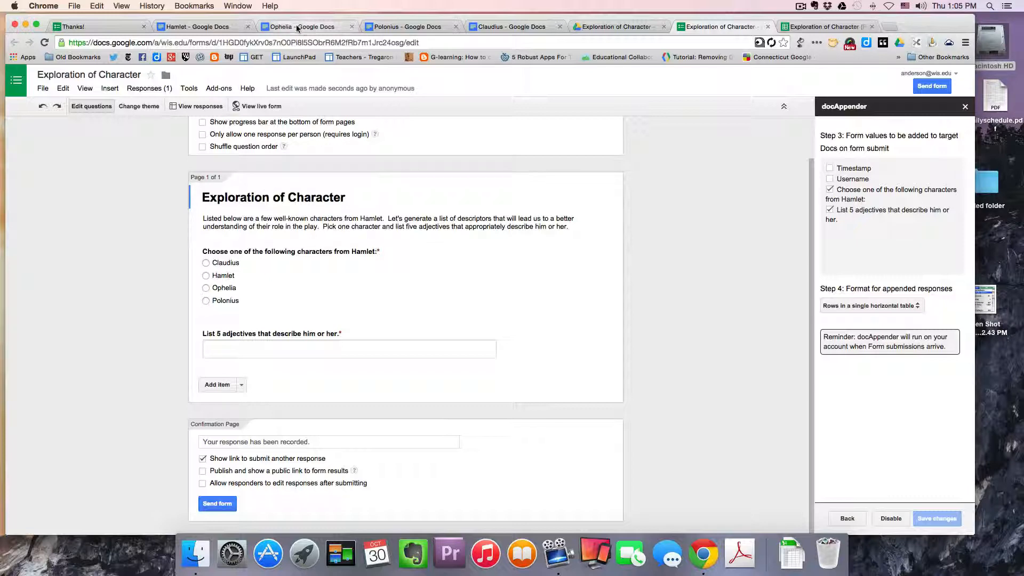
left_click(184, 27)
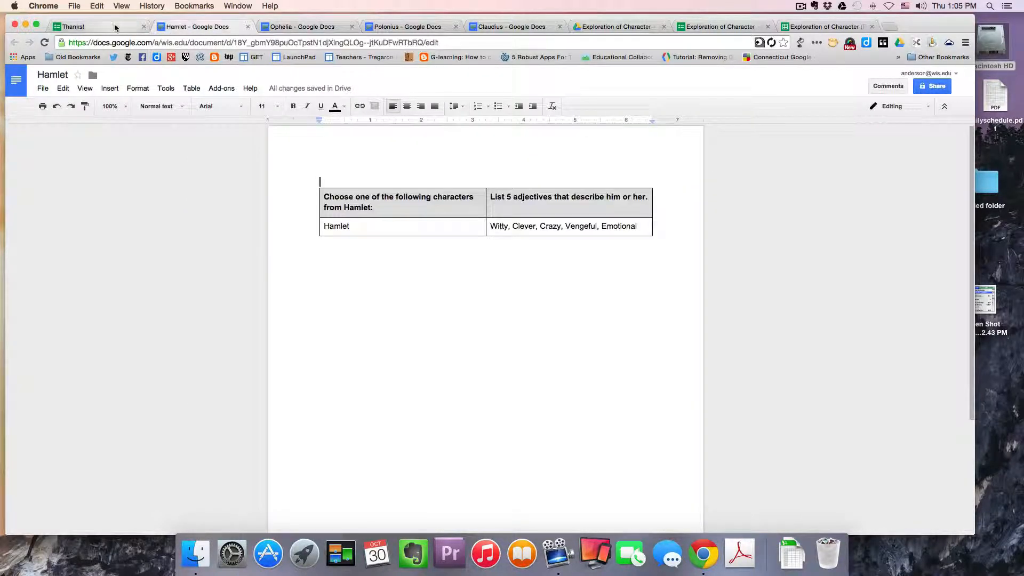
left_click(106, 26)
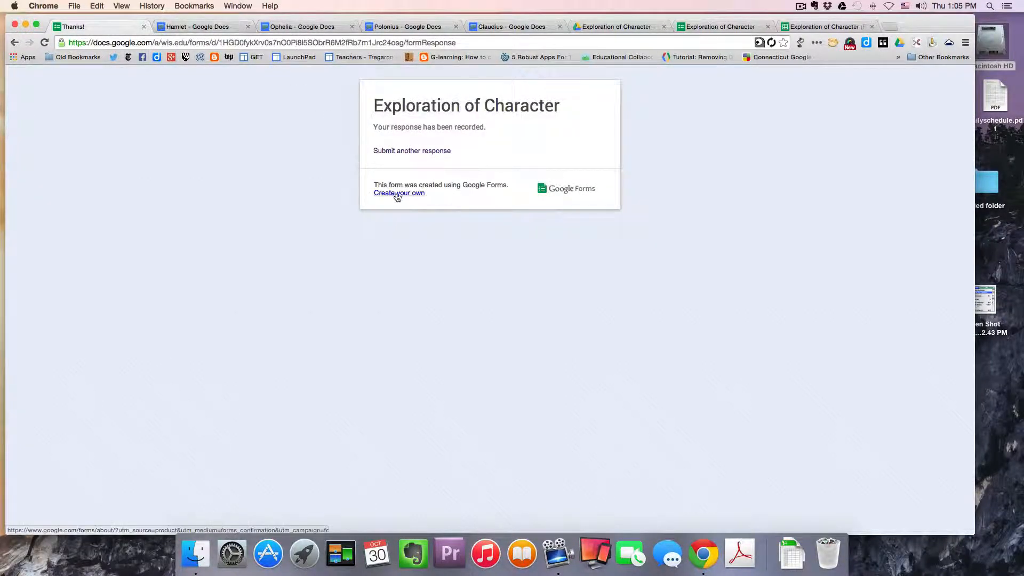
left_click(398, 153)
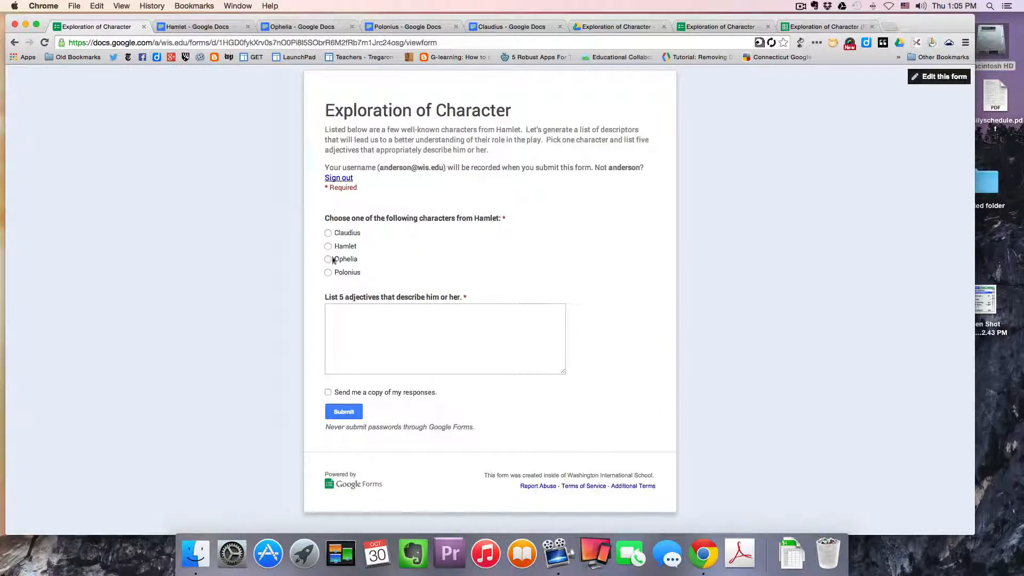